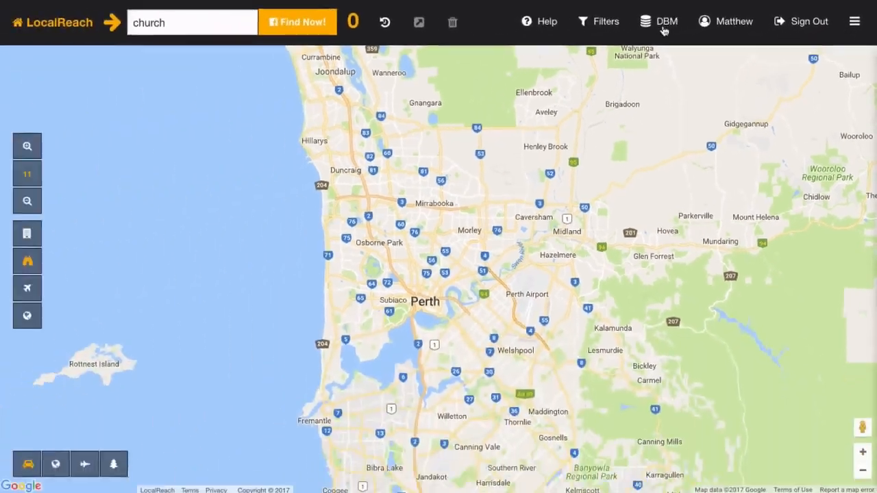
Open the database manager and delete the saved "church" search.
left_click(543, 42)
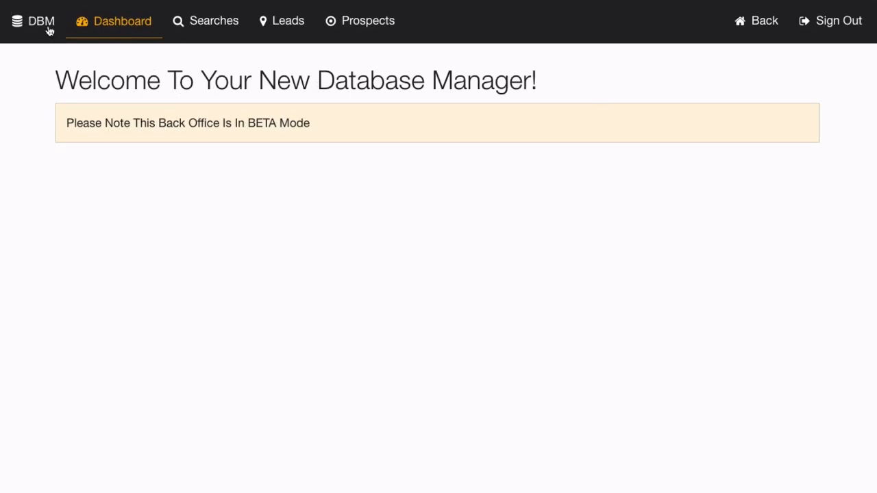
left_click(204, 28)
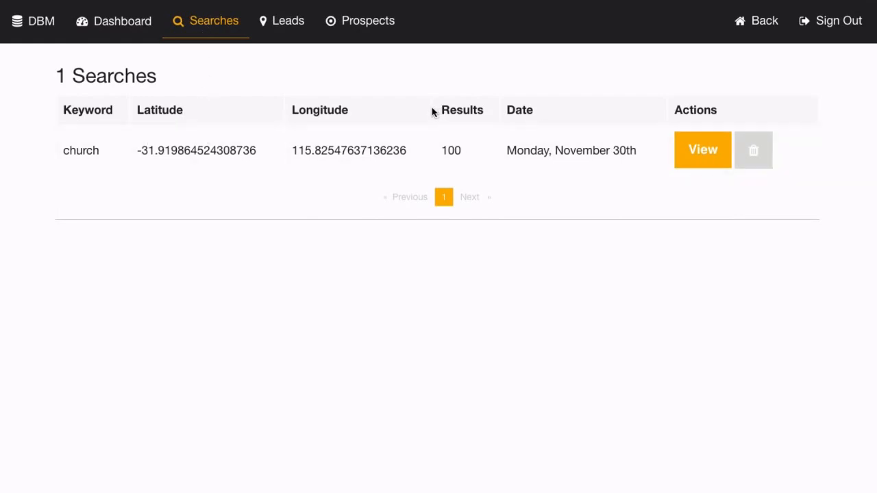
left_click(753, 150)
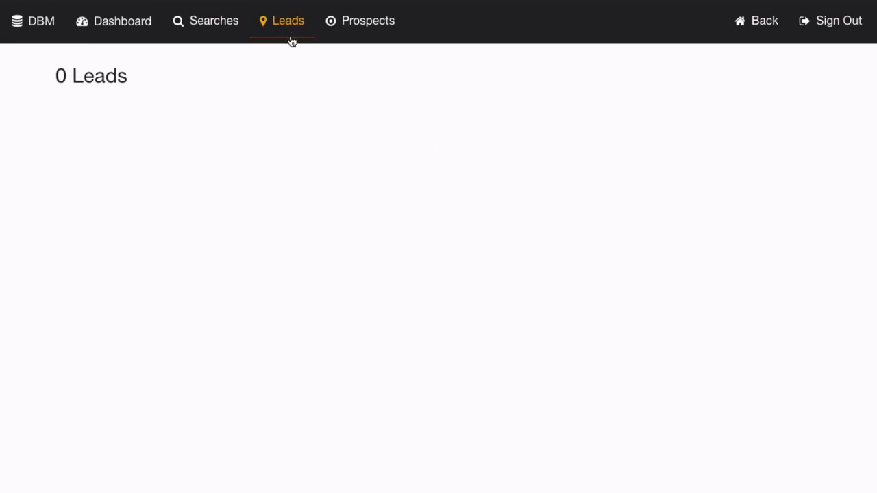
Check the prospects and leads lists in the database manager.
left_click(370, 26)
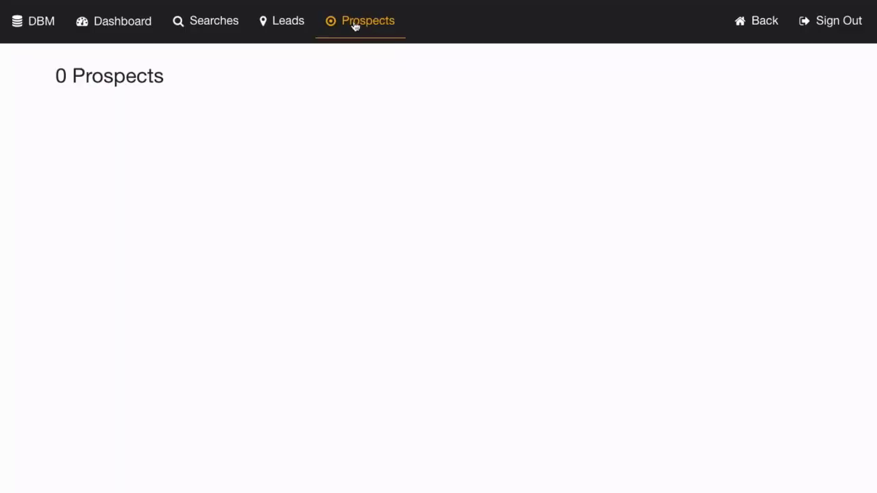
left_click(296, 27)
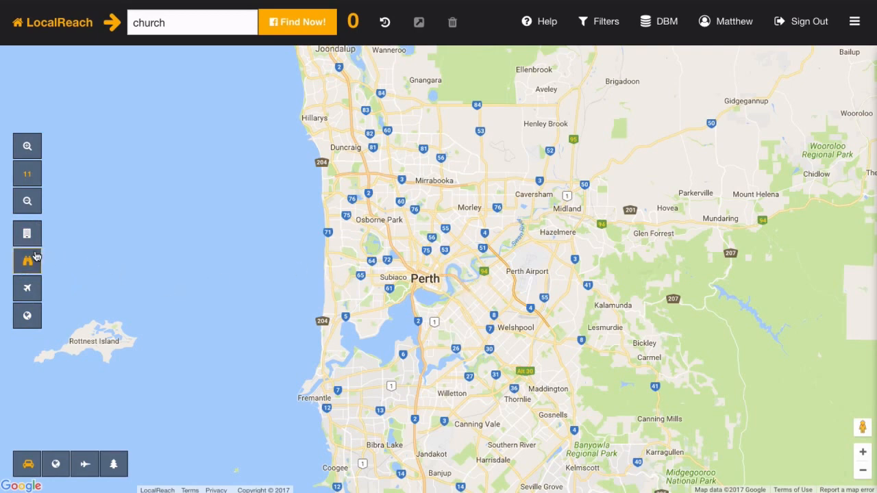
Preview the map at the world and country zoom presets, looking over Australia.
left_click(29, 317)
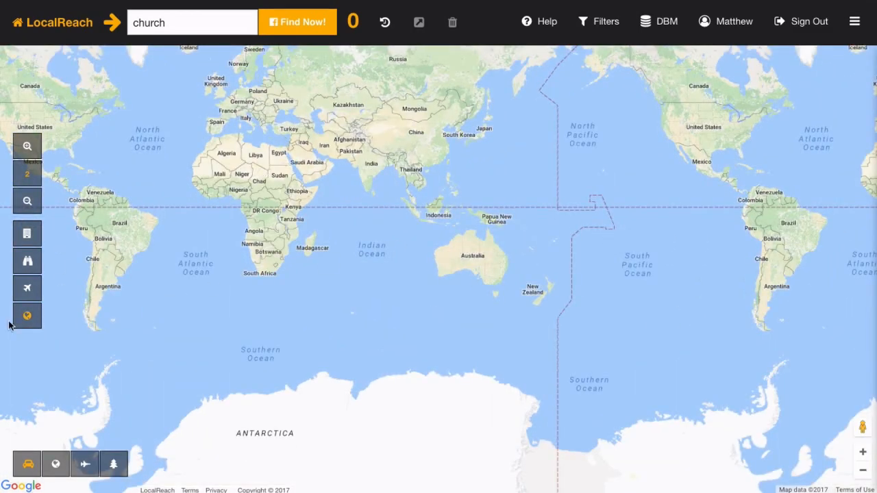
left_click_drag(282, 143, 282, 154)
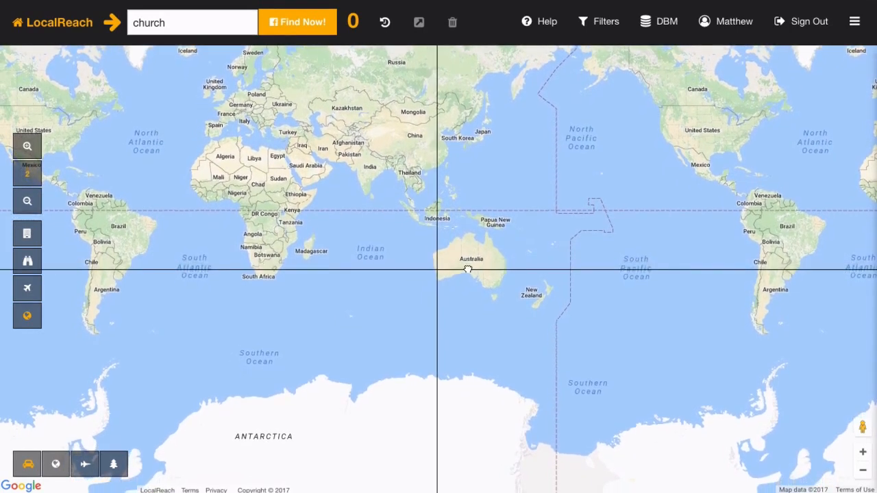
left_click(28, 293)
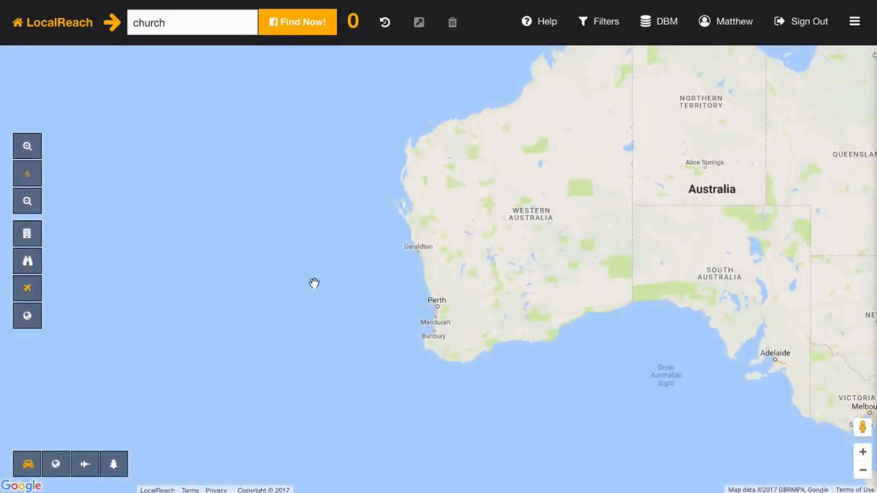
left_click_drag(451, 302, 451, 272)
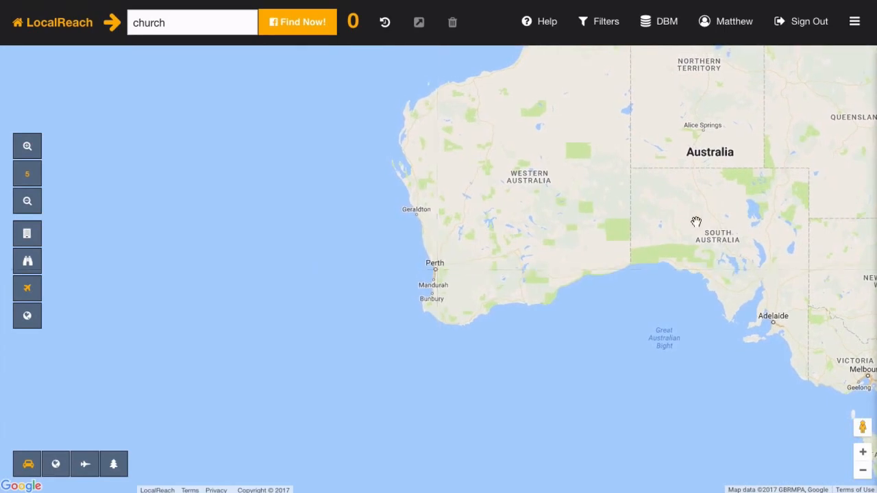
left_click_drag(695, 225, 637, 171)
left_click_drag(449, 245, 480, 287)
Run the "church" search with the map centred on Perth at zoom level 11.
left_click(28, 268)
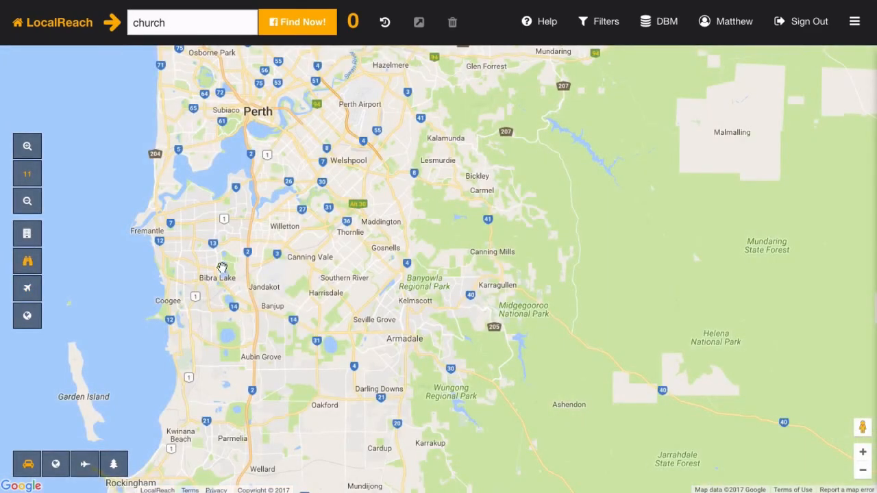
left_click_drag(243, 173, 447, 327)
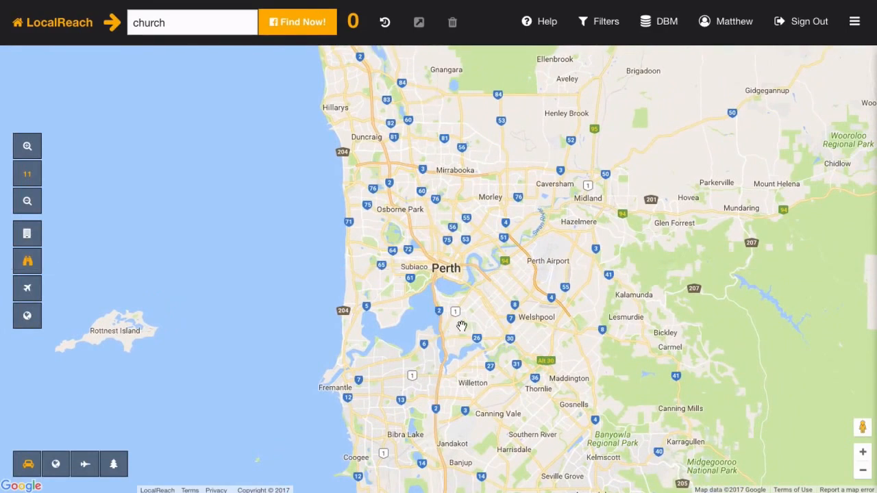
left_click(37, 267)
left_click(274, 21)
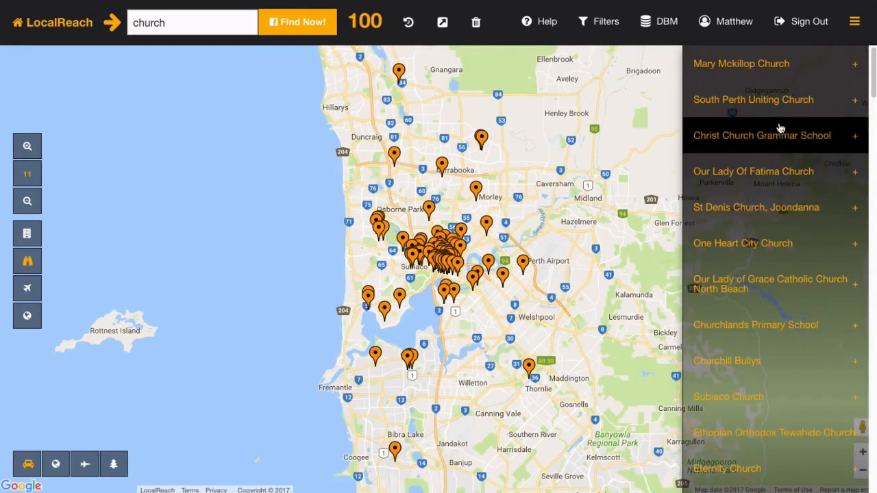
Examine the contact details of Mary Mckillop Church, South Perth Uniting Church and Christ Church Grammar School in the results.
left_click(765, 77)
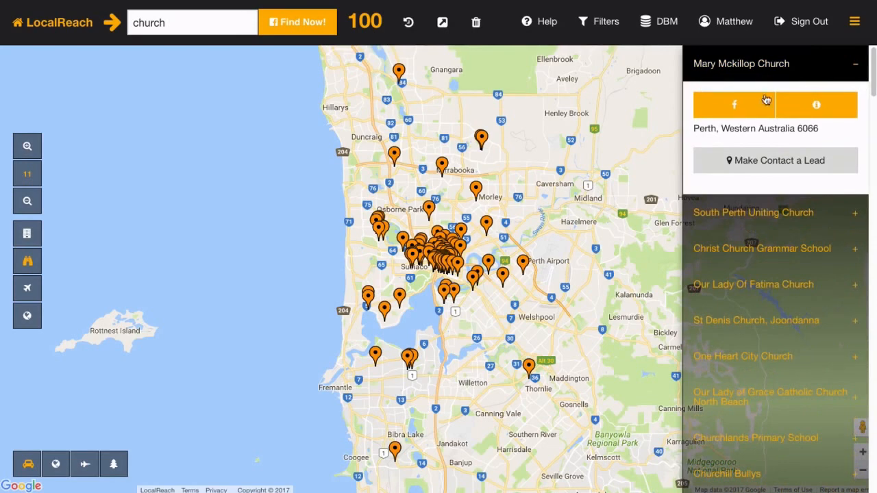
left_click(756, 211)
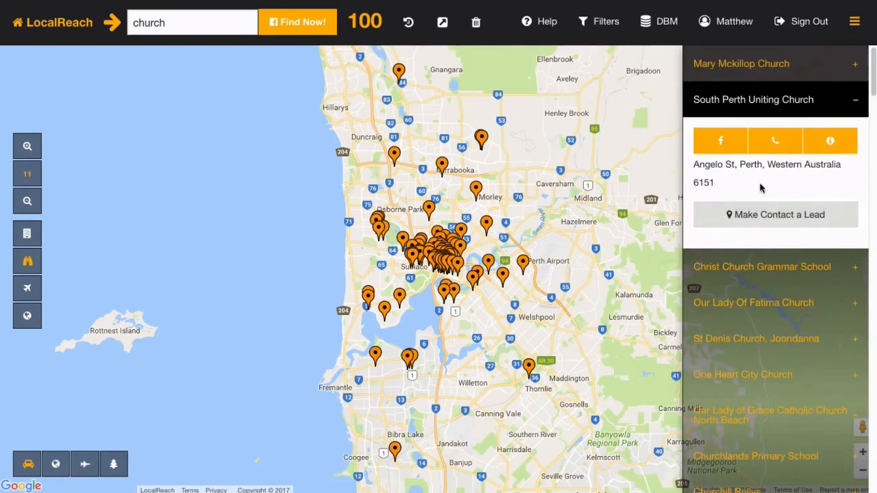
left_click(776, 274)
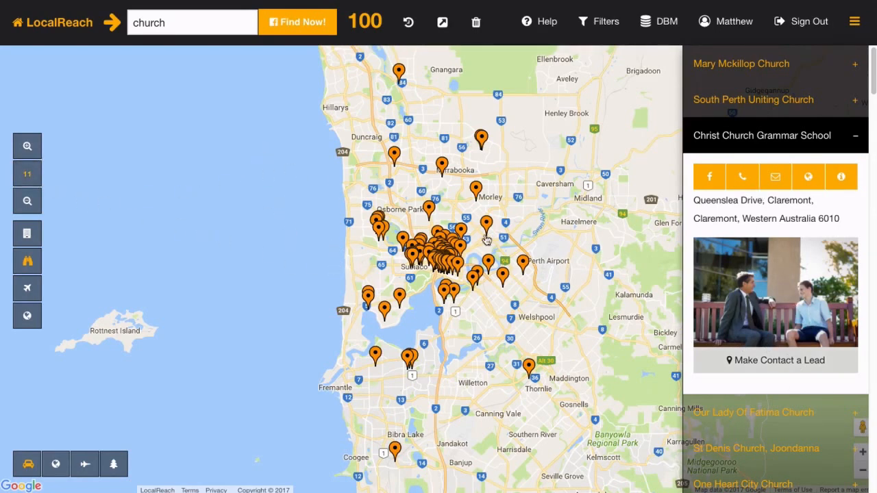
Repeat the "church" search over central Perth at zoom level 15, and again around Wembley and Lake Monger at level 14.
left_click(26, 235)
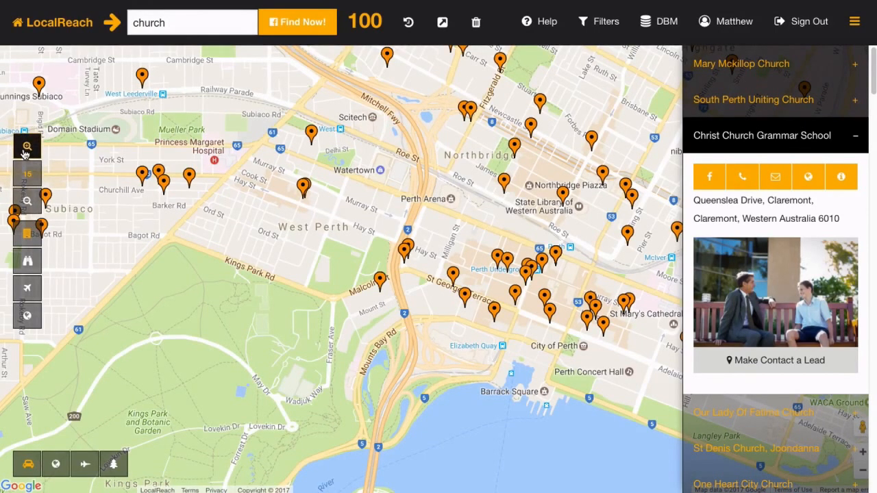
left_click(300, 25)
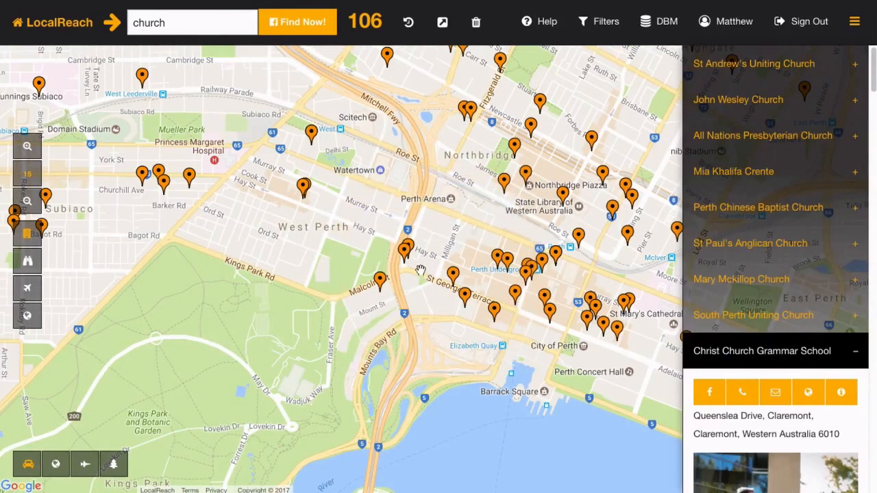
left_click_drag(318, 224, 596, 324)
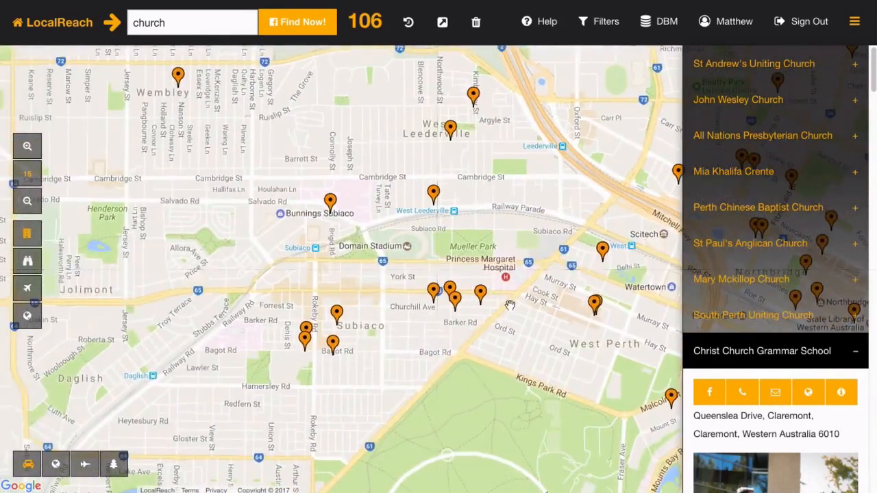
scroll(390, 211, "down", 1)
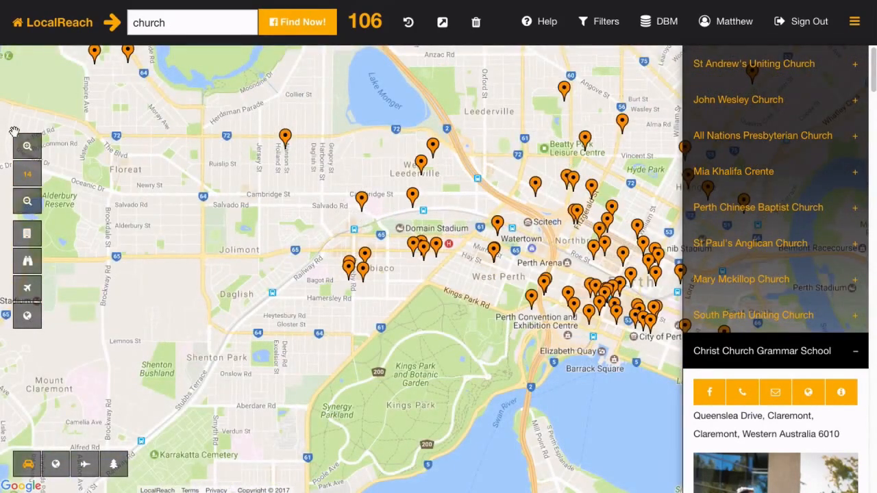
left_click_drag(209, 235, 277, 353)
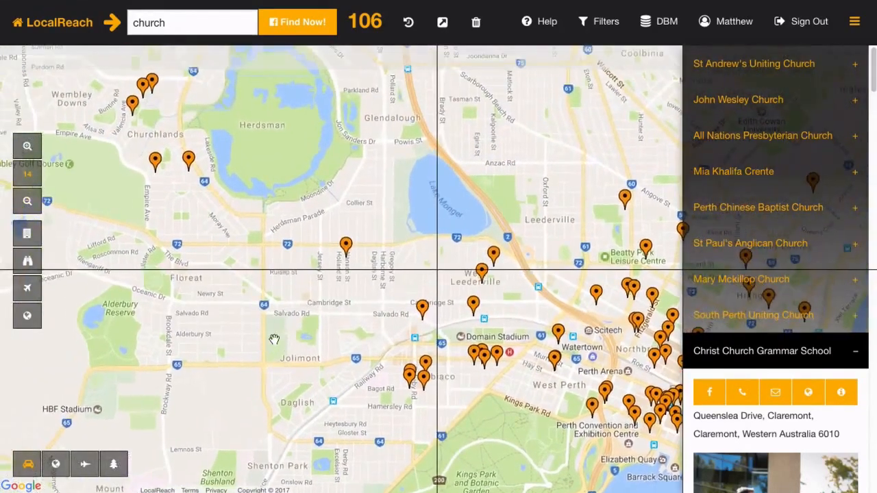
left_click(297, 22)
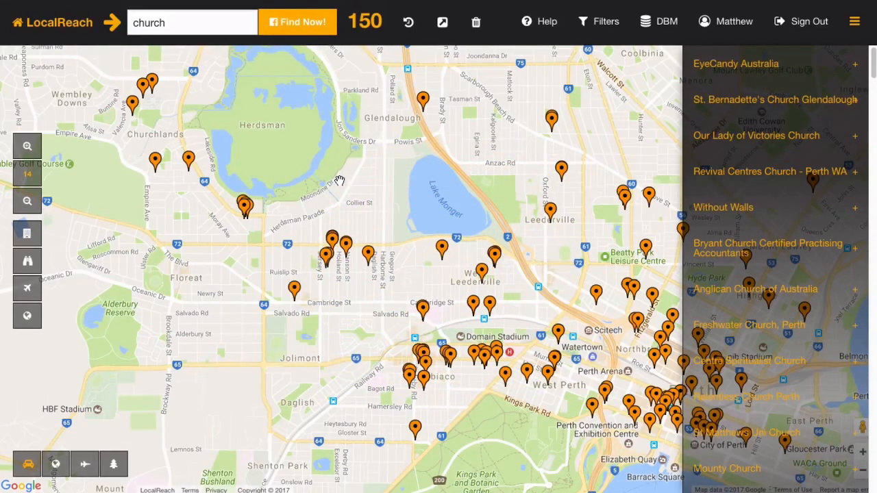
Repeat the "church" search at zoom level 13 around Shenton Park, and again around HBF Stadium and Floreat.
scroll(339, 181, "down", 1)
left_click_drag(304, 196, 333, 171)
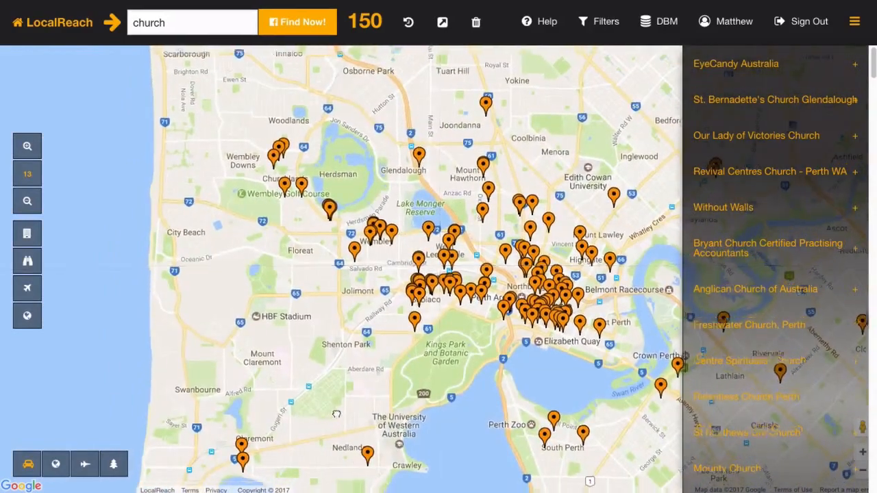
left_click_drag(336, 415, 407, 300)
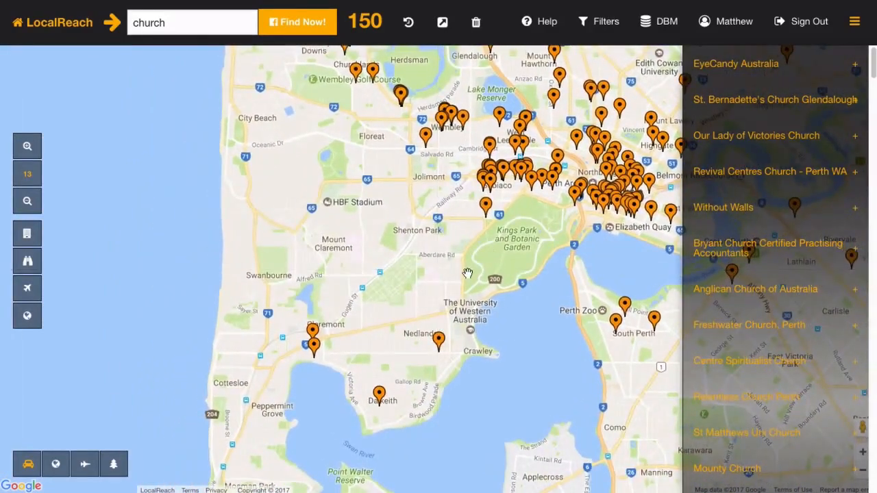
left_click(296, 22)
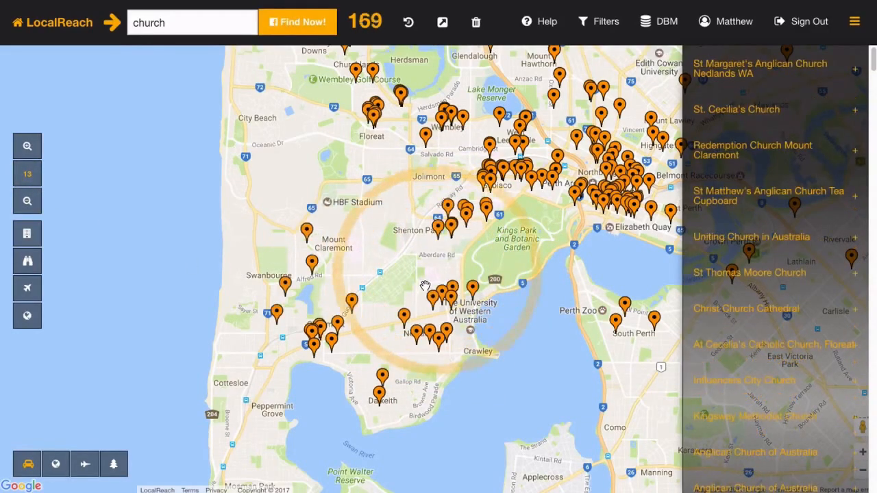
left_click_drag(343, 93, 406, 148)
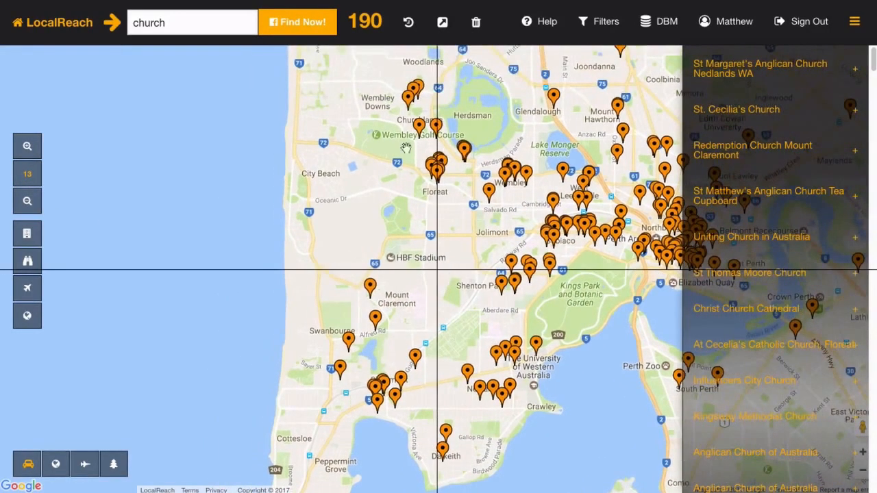
left_click(315, 26)
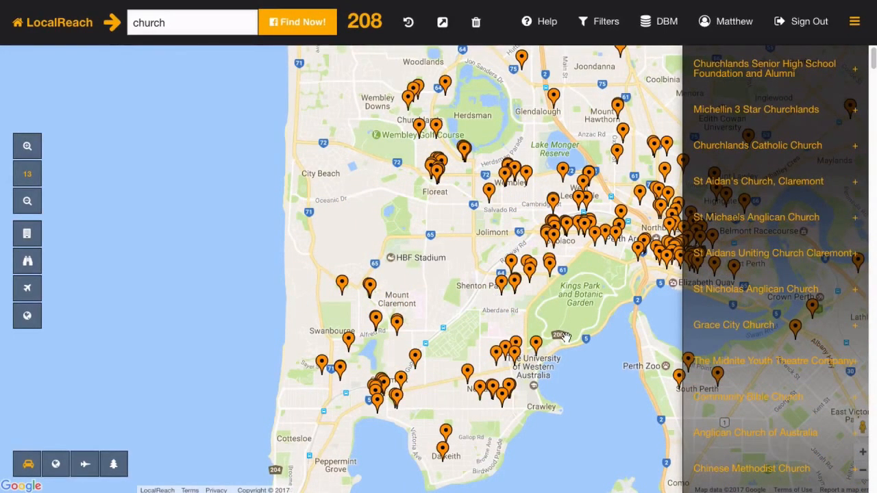
Make Churchlands Senior High School Foundation and Alumni a lead from the results list.
scroll(719, 251, "down", 10)
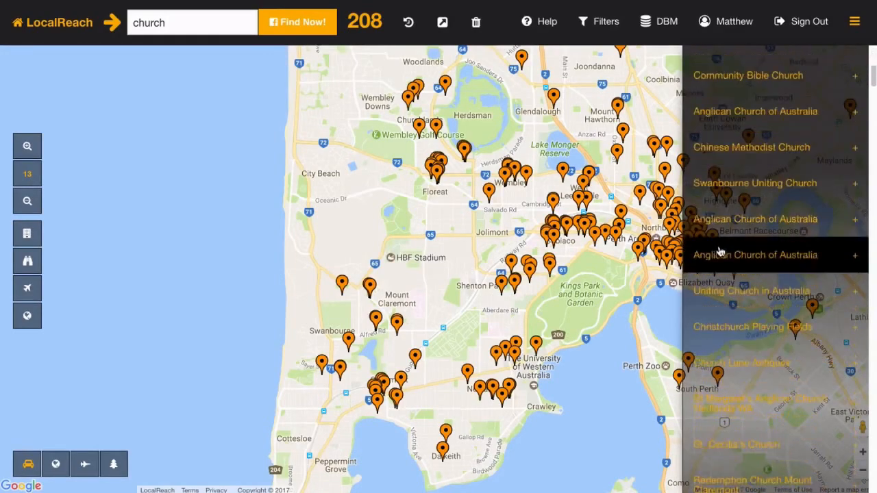
scroll(648, 388, "up", 10)
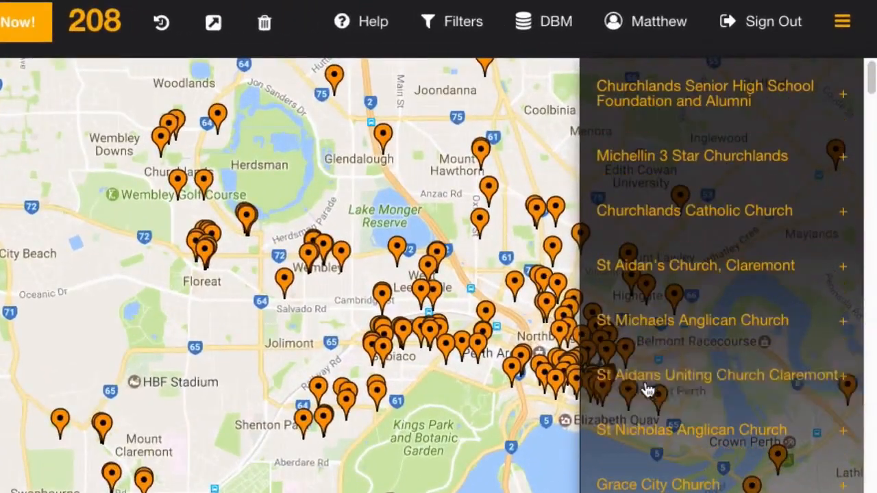
left_click(714, 99)
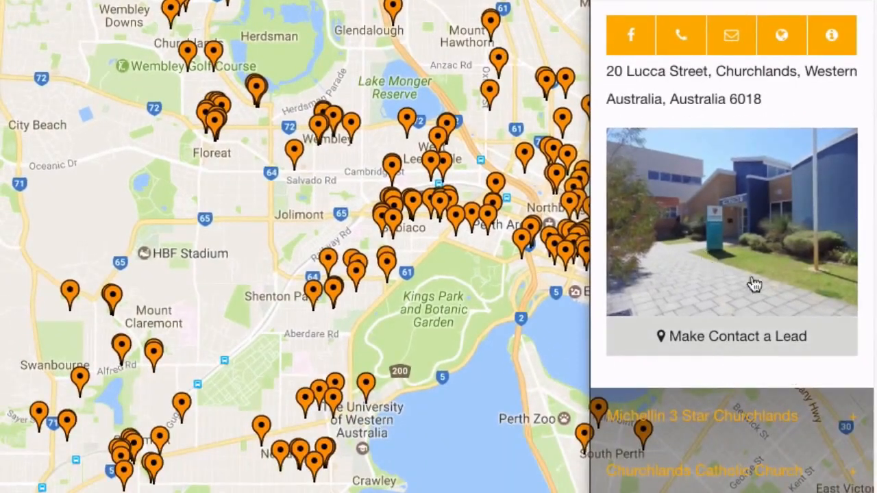
left_click(739, 351)
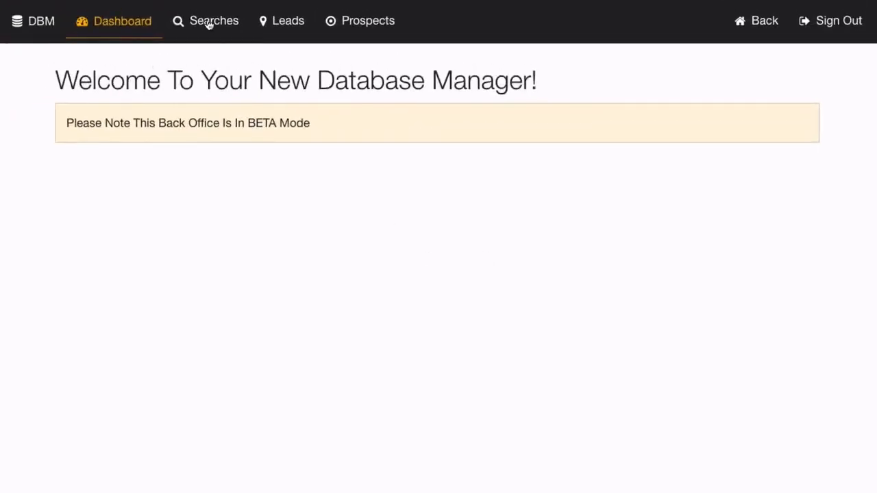
Make Church of the Resurrection & Pelican Centre a lead from the newest saved "church" search and open the leads list.
left_click(209, 24)
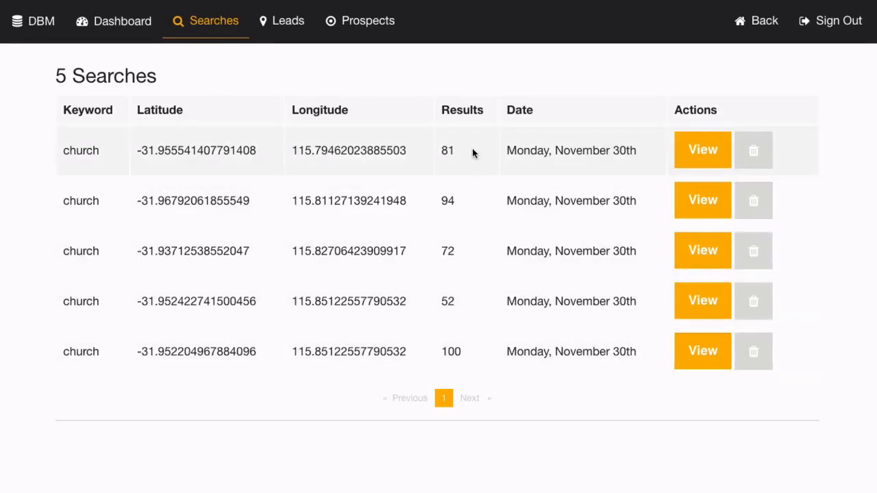
left_click(717, 163)
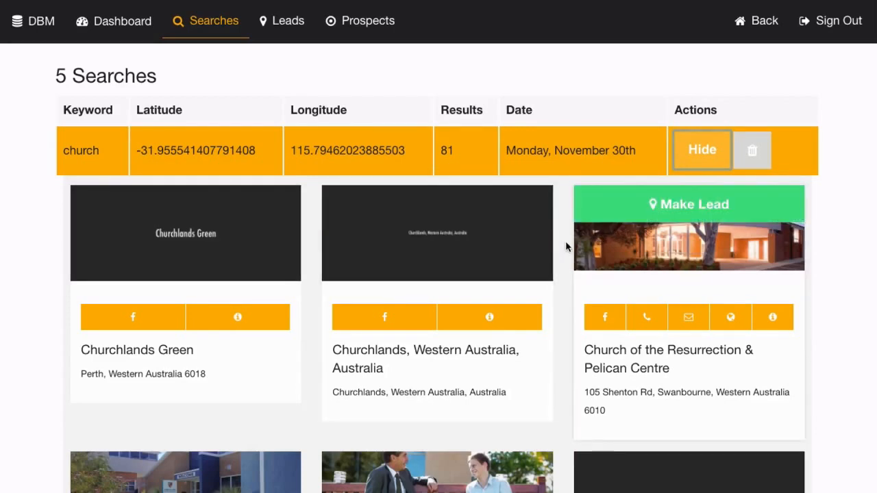
left_click(706, 154)
left_click(705, 154)
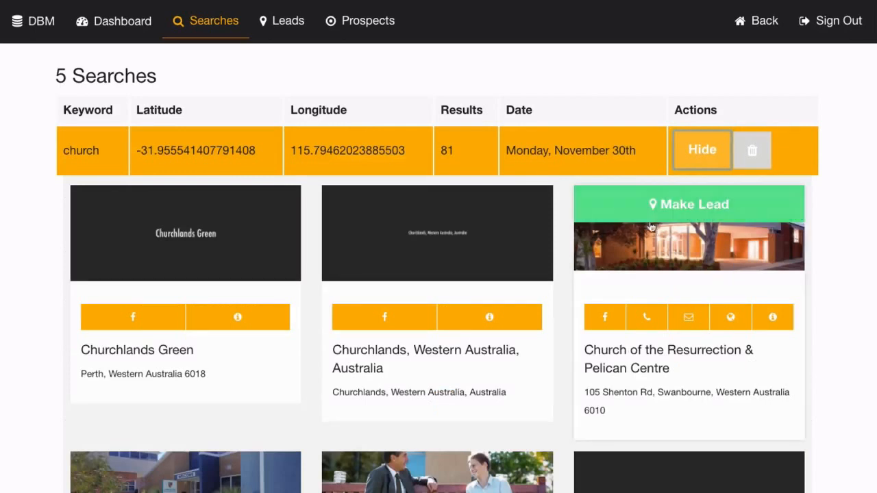
left_click(692, 211)
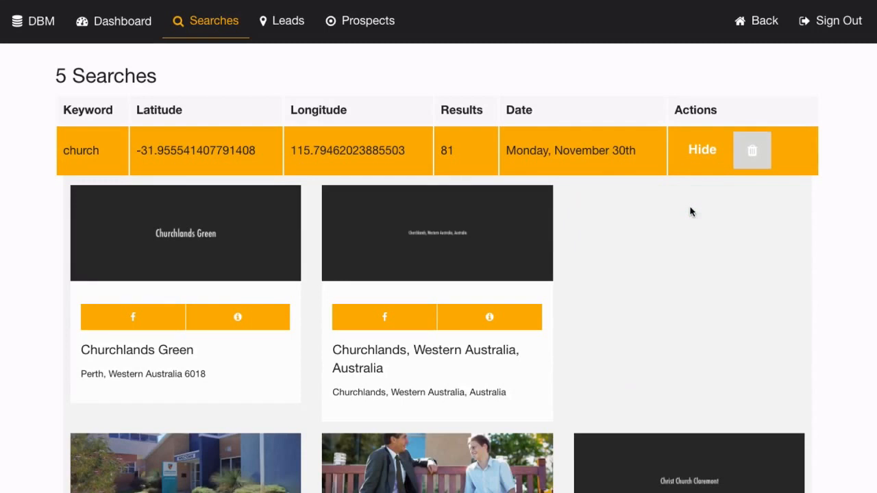
left_click(286, 26)
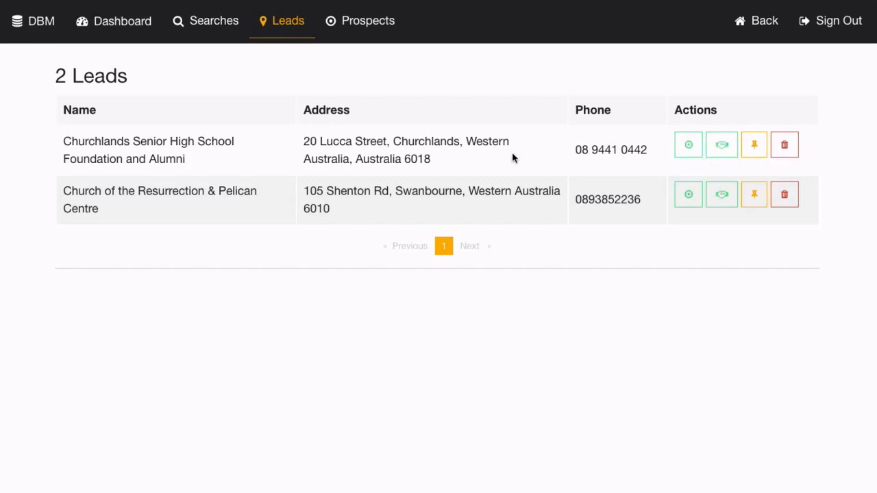
Return to the map, restore the previous "church" search results, and browse the results list.
left_click(765, 22)
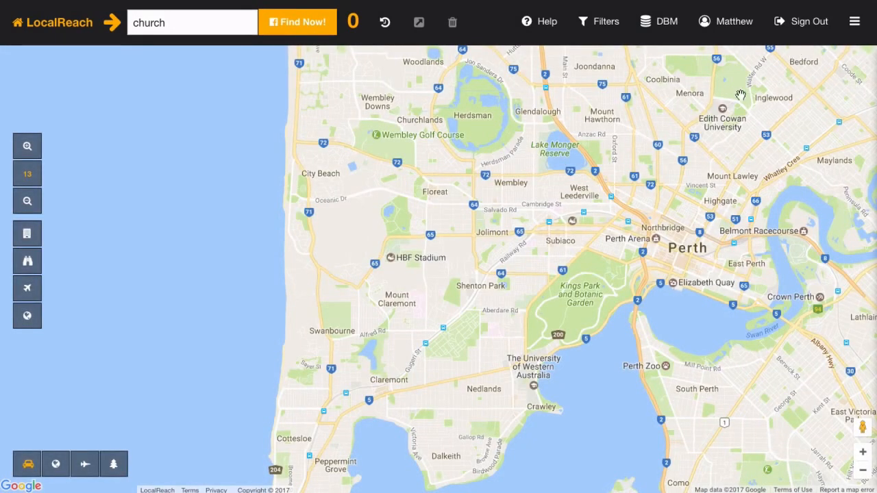
left_click(383, 24)
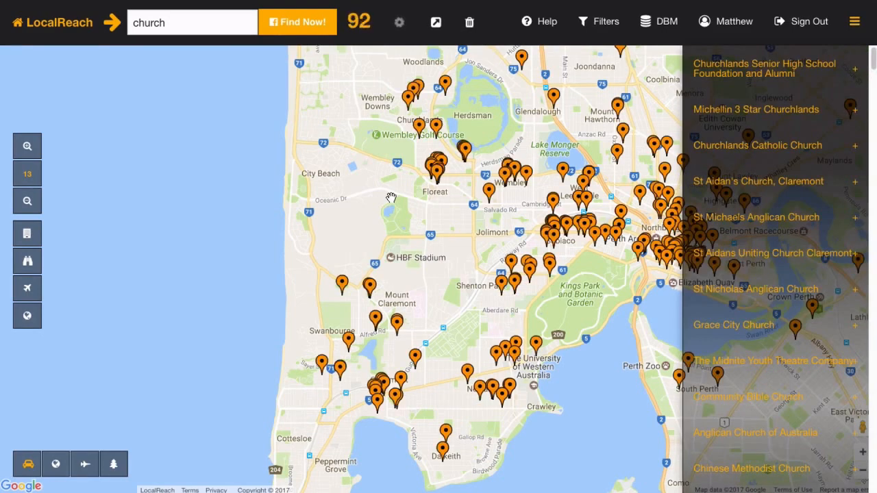
scroll(761, 256, "down", 5)
left_click(772, 257)
left_click(768, 216)
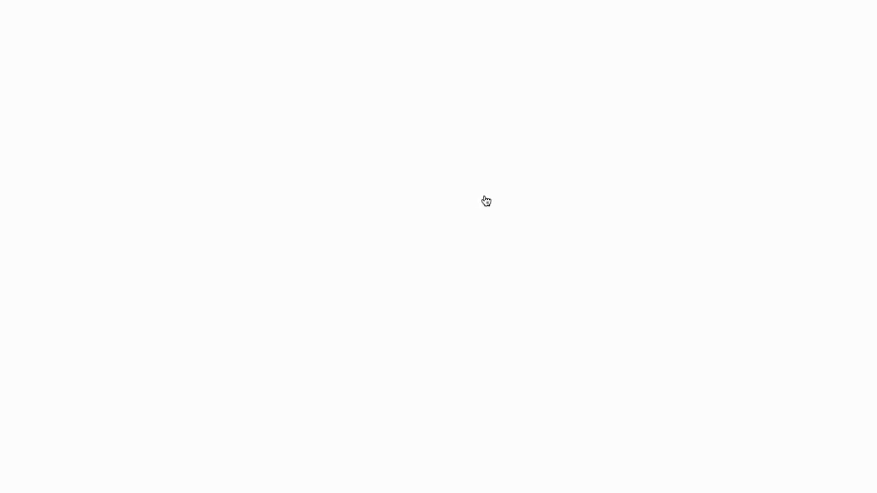
View the contacts stored under the second saved "church" search in the database manager and hide them again.
left_click(209, 30)
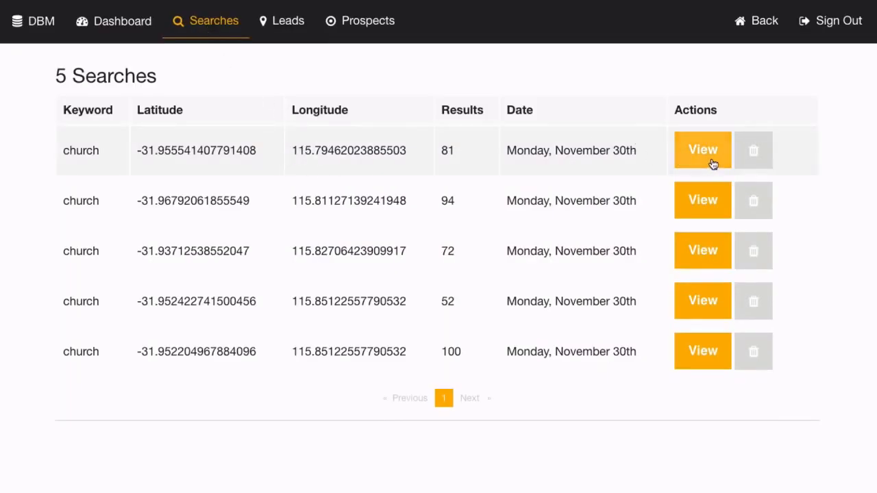
left_click(701, 206)
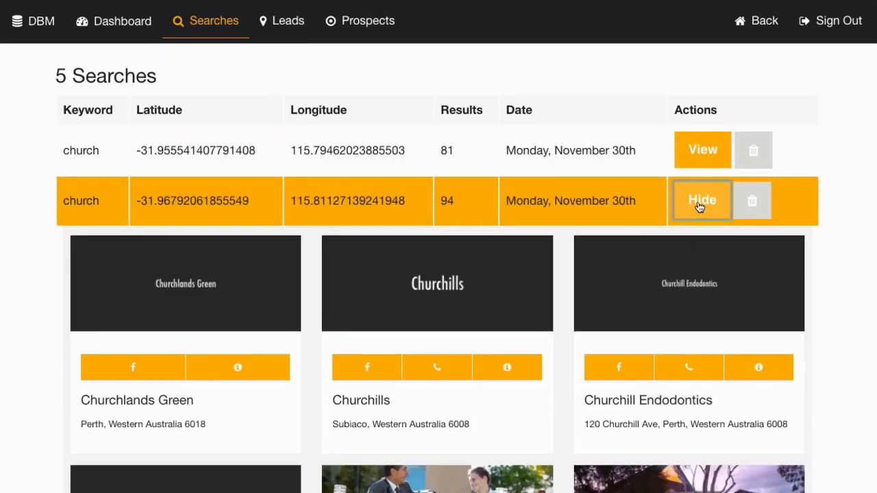
mouse_move(675, 269)
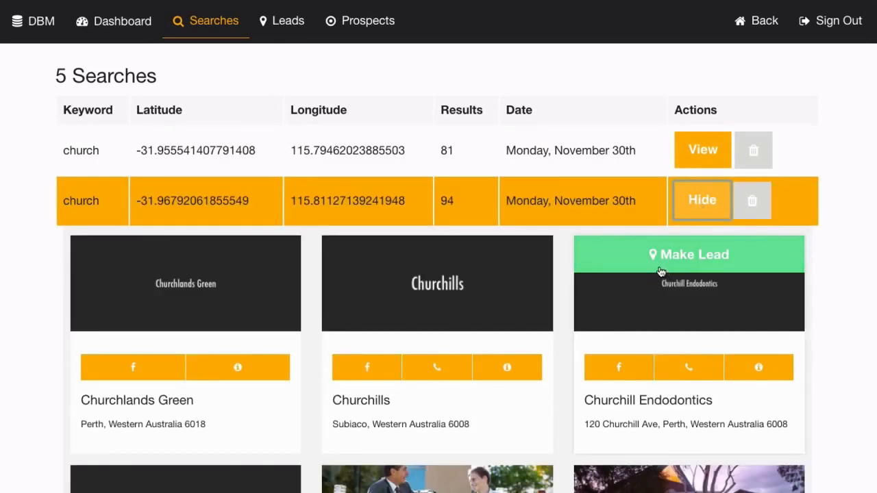
left_click(687, 214)
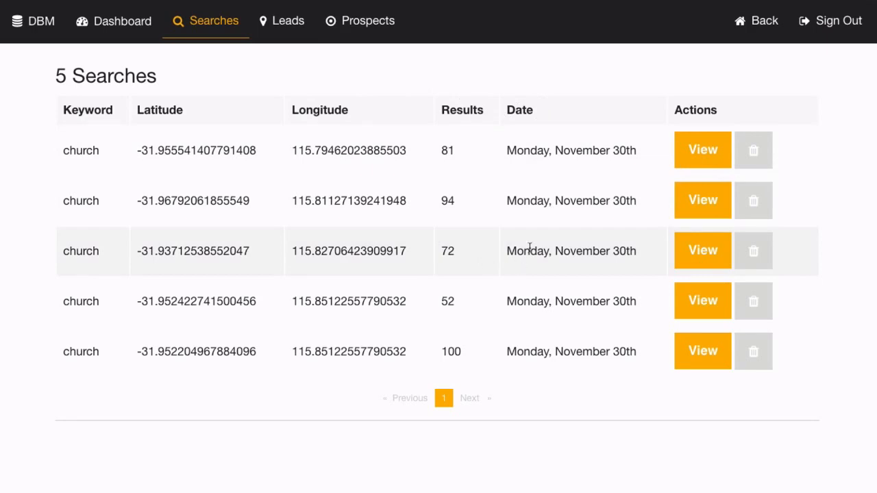
Return to the map, review the export options for the "church" results, and close the export window.
left_click(764, 23)
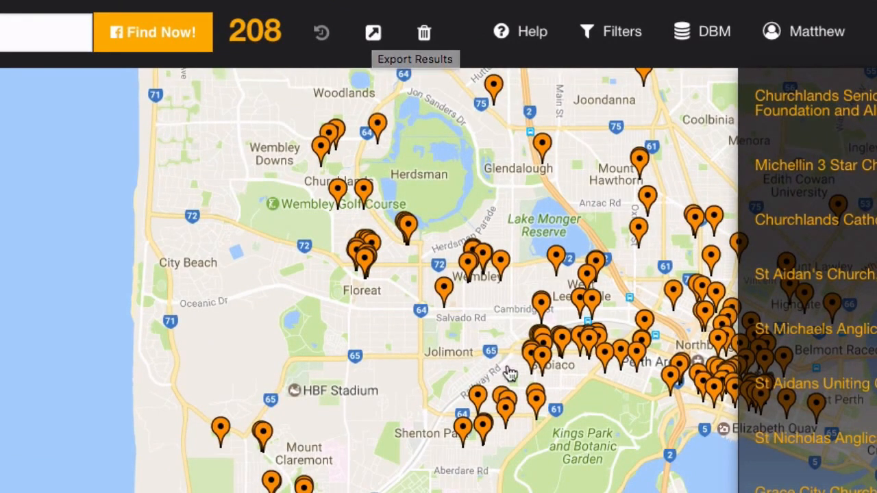
left_click(373, 34)
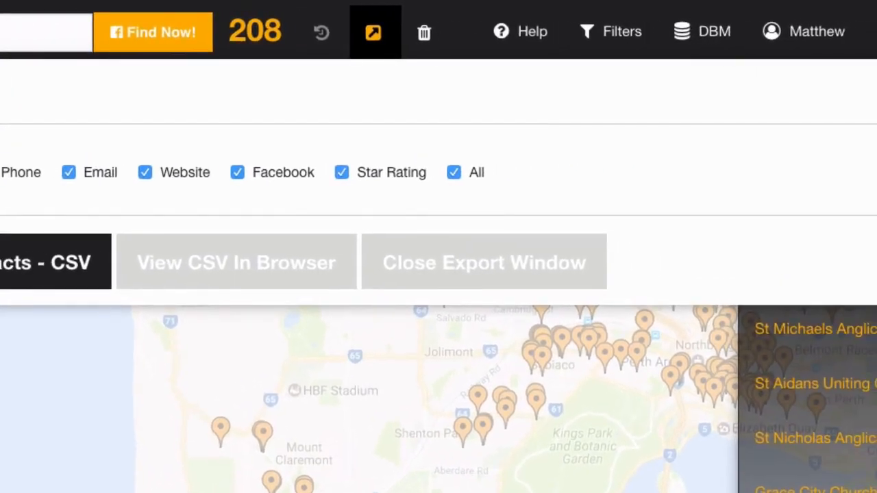
left_click(507, 267)
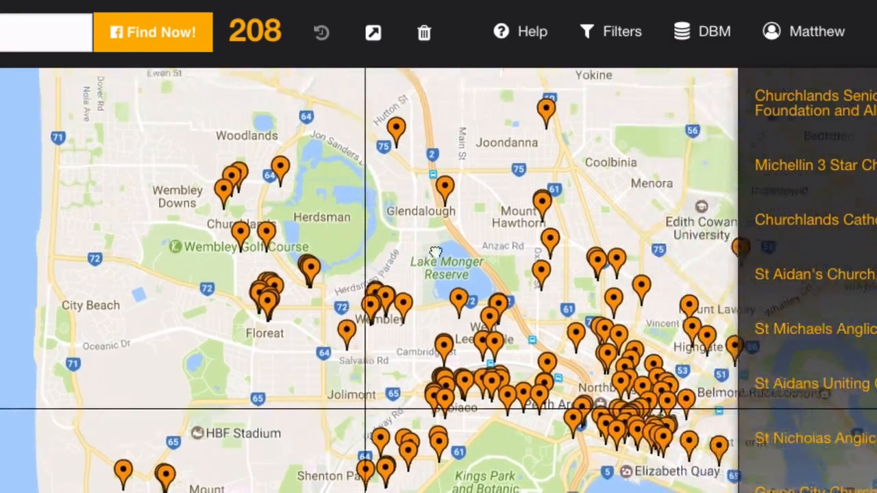
left_click_drag(538, 217, 286, 224)
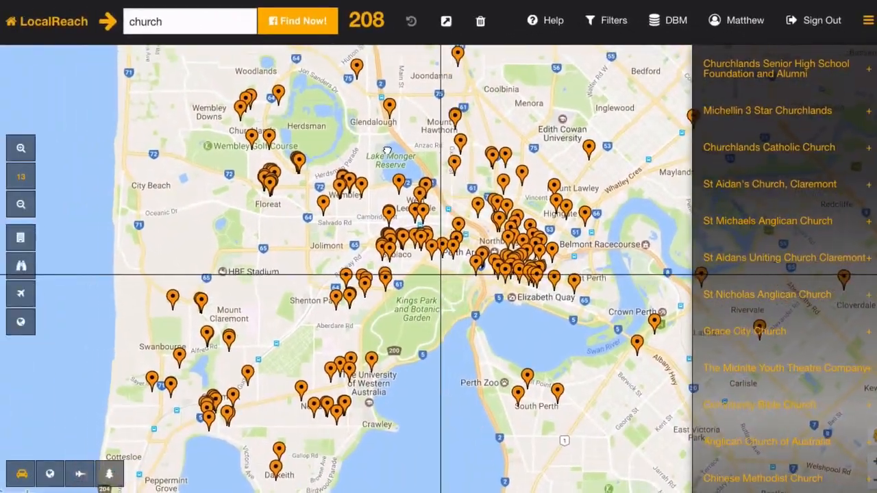
left_click_drag(387, 151, 388, 152)
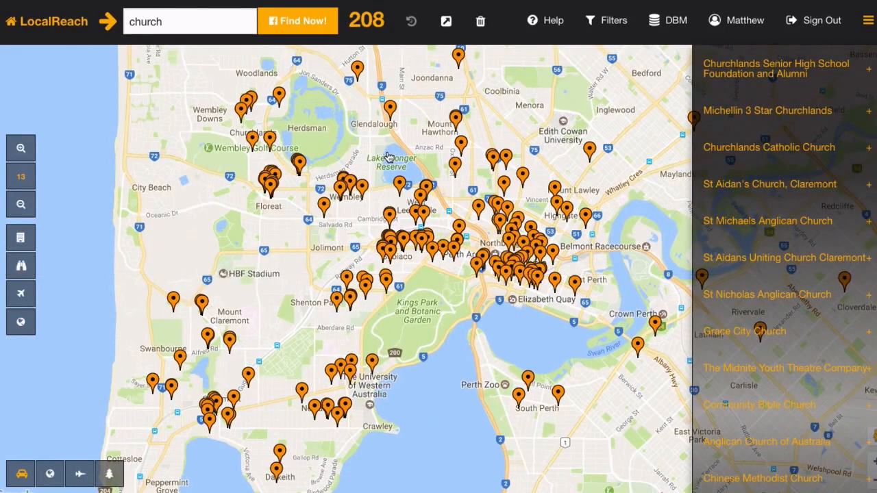